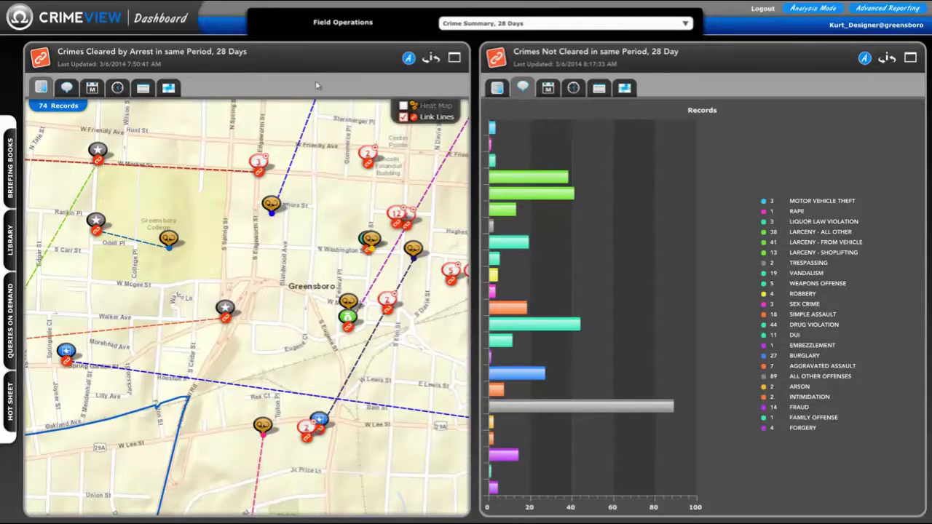
# Filter the cleared-by-arrest crimes chart to Burglary and return to the map view.
pyautogui.moveTo(291, 65)
pyautogui.mouseDown()
pyautogui.moveTo(316, 77)
pyautogui.moveTo(292, 64)
pyautogui.mouseUp()
pyautogui.click(66, 87)
pyautogui.moveTo(66, 393)
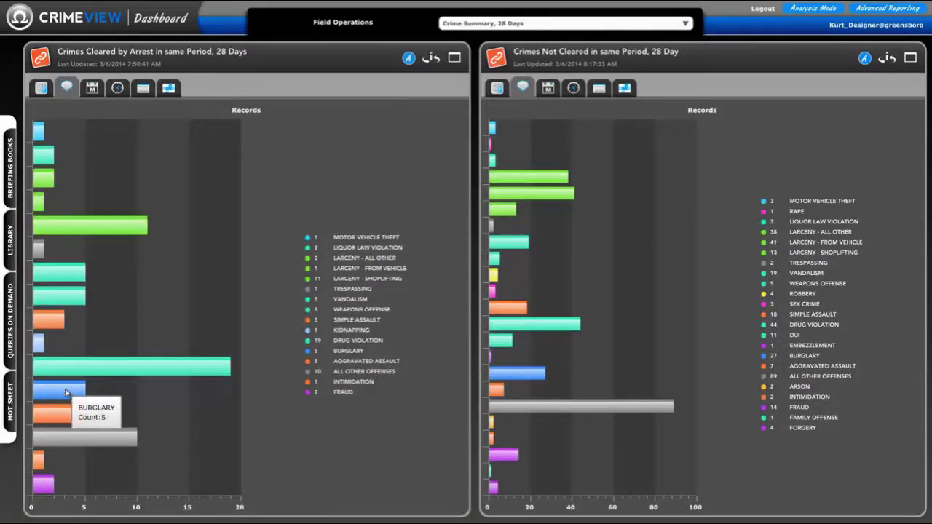
pyautogui.click(65, 392)
pyautogui.click(41, 87)
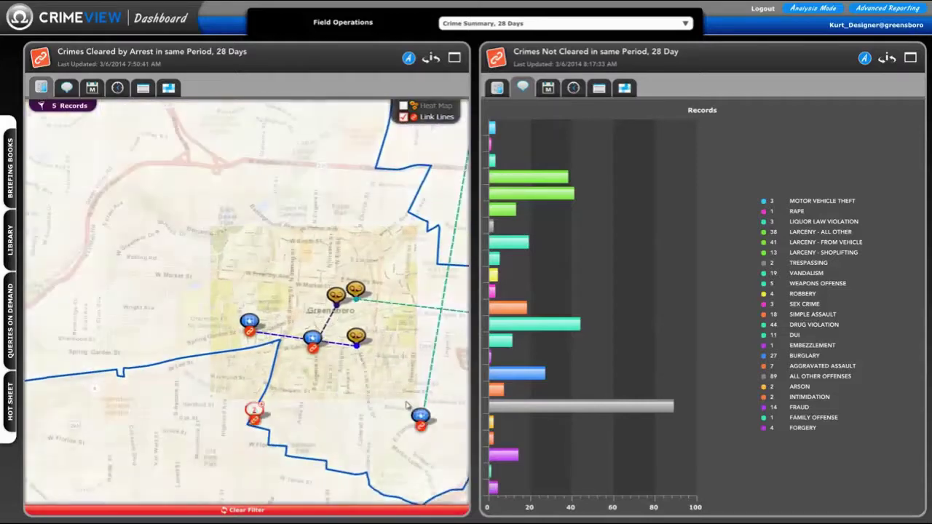
# Zoom and pan to frame the five linked burglaries over downtown Greensboro.
pyautogui.scroll(-1, 292, 355)
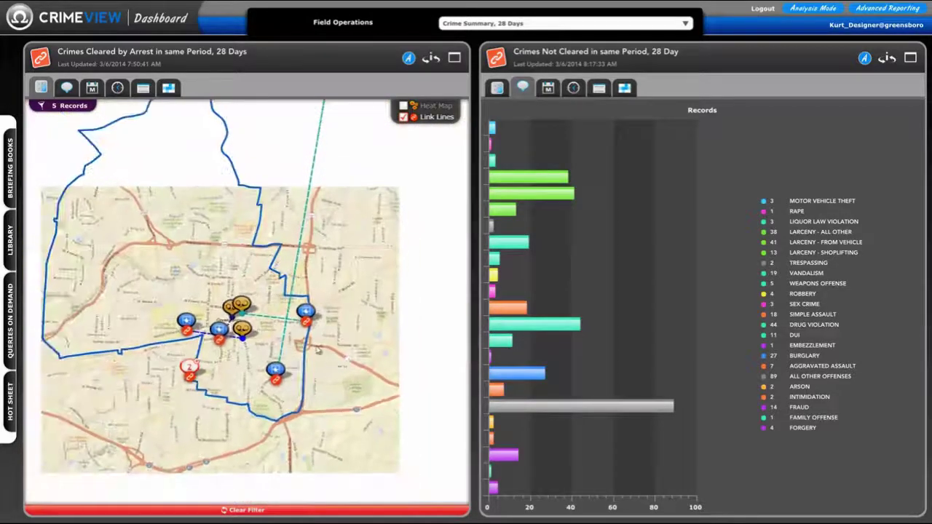
pyautogui.moveTo(374, 322); pyautogui.dragTo(359, 400)
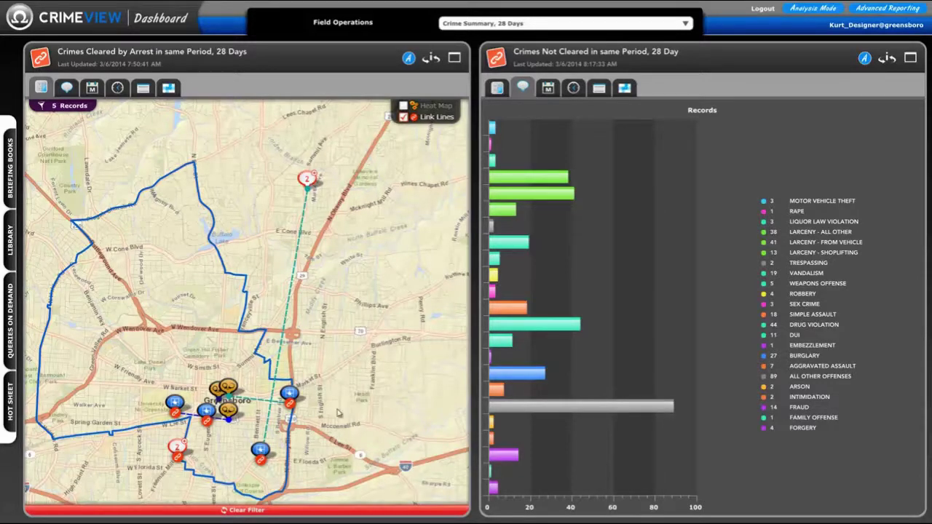
pyautogui.scroll(2, 338, 412)
pyautogui.scroll(-2, 278, 335)
pyautogui.moveTo(283, 338); pyautogui.dragTo(374, 393)
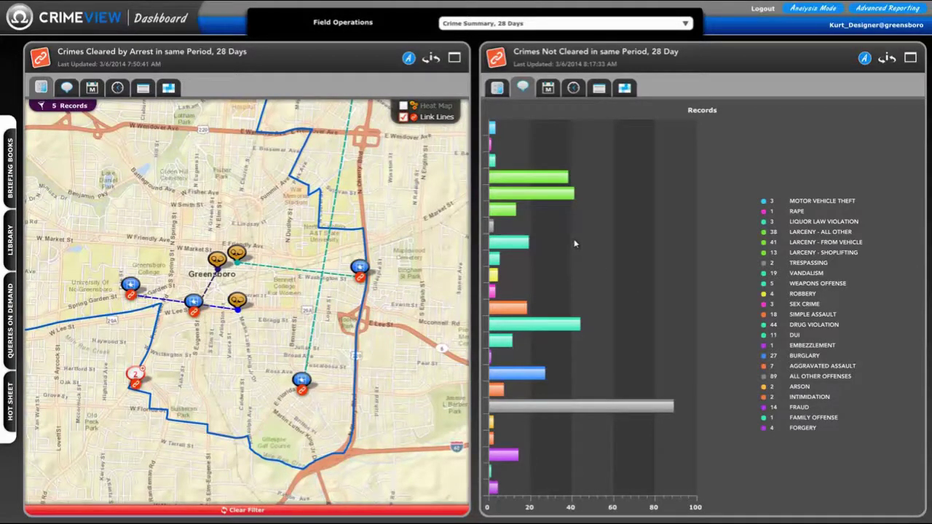
# Filter the not-cleared panel to Burglary and map its 27 uncleared burglaries.
pyautogui.moveTo(510, 383)
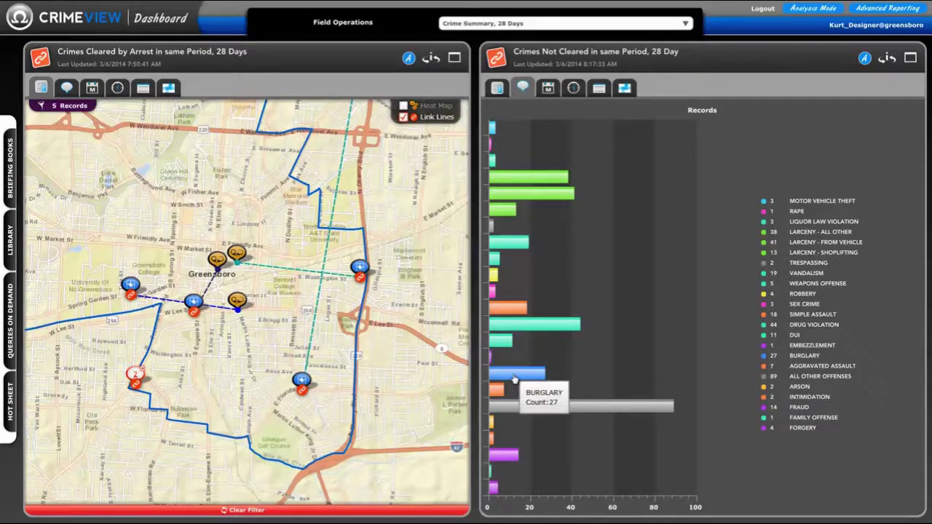
pyautogui.click(514, 376)
pyautogui.click(498, 88)
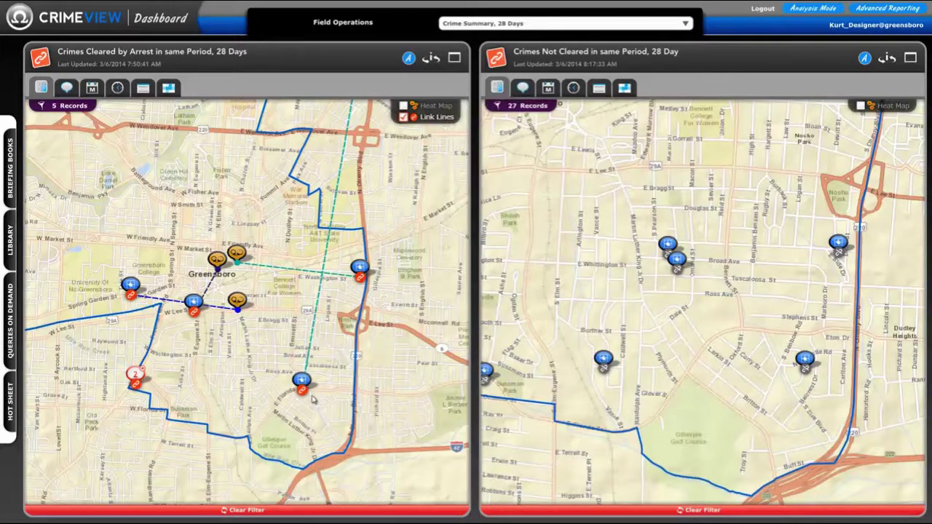
pyautogui.scroll(3, 304, 401)
pyautogui.scroll(-1, 304, 354)
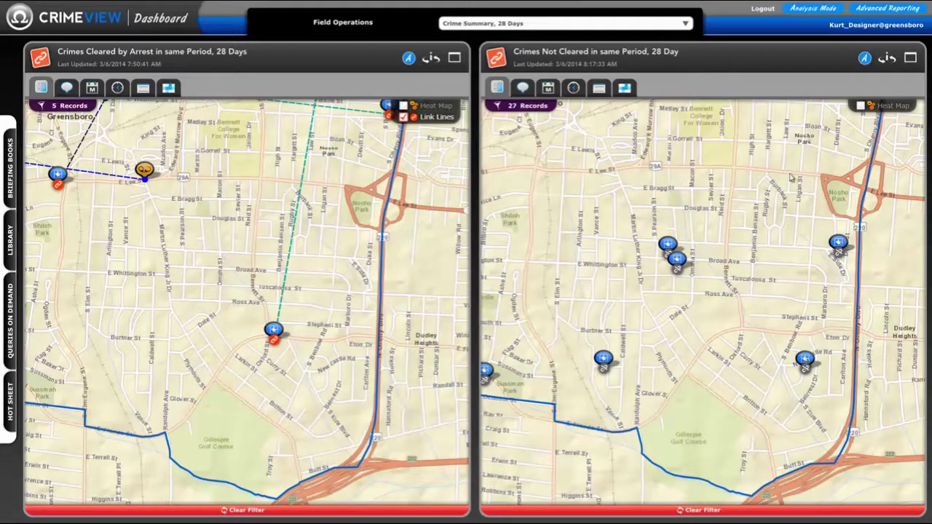
# Open Analysis Mode and frame the map on downtown Greensboro and the whole city boundary.
pyautogui.click(808, 10)
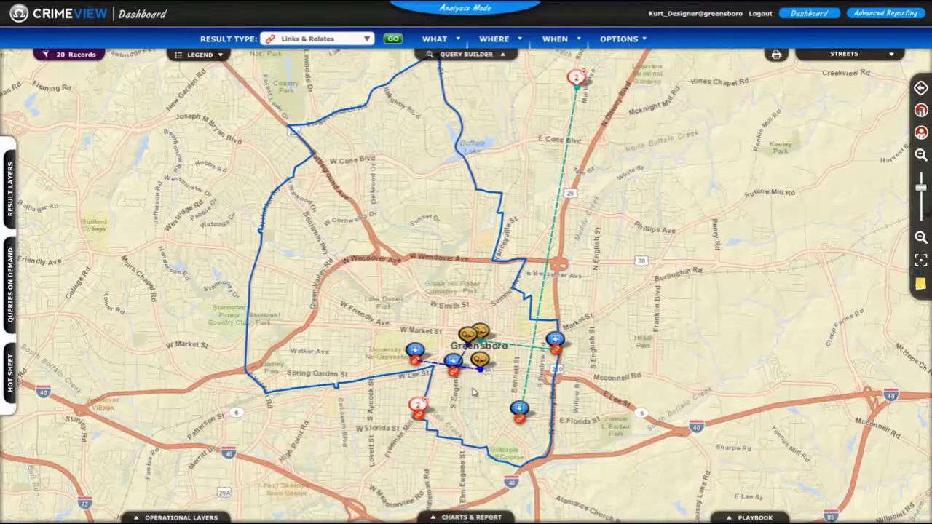
pyautogui.scroll(1, 494, 394)
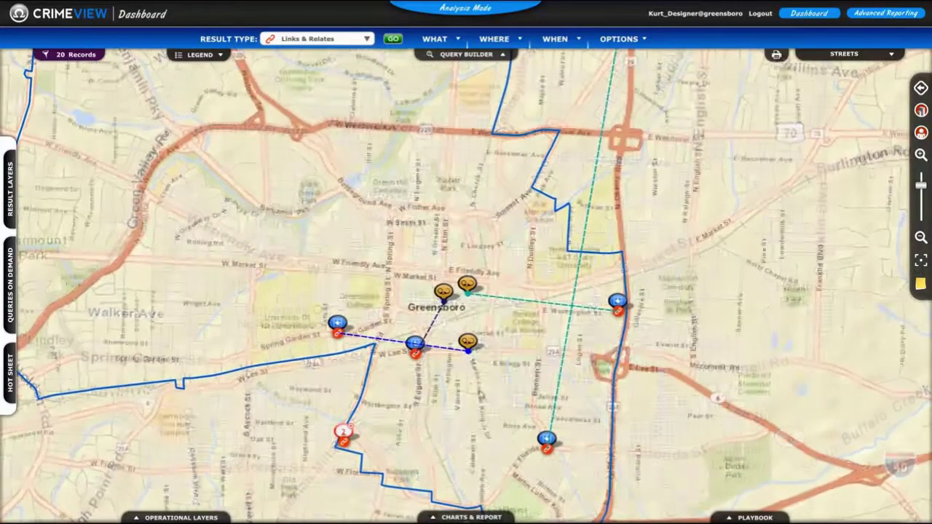
pyautogui.moveTo(494, 393); pyautogui.dragTo(459, 363)
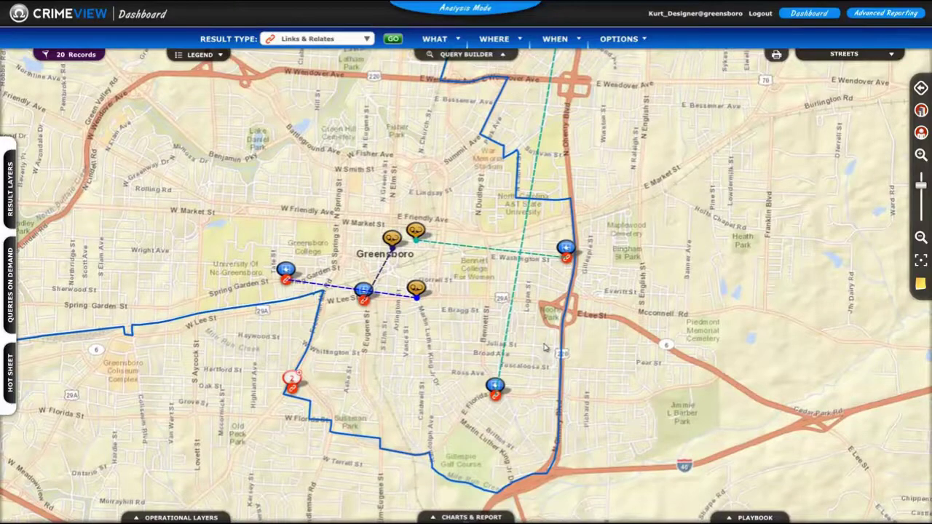
pyautogui.scroll(-1, 544, 348)
pyautogui.moveTo(642, 295); pyautogui.dragTo(622, 372)
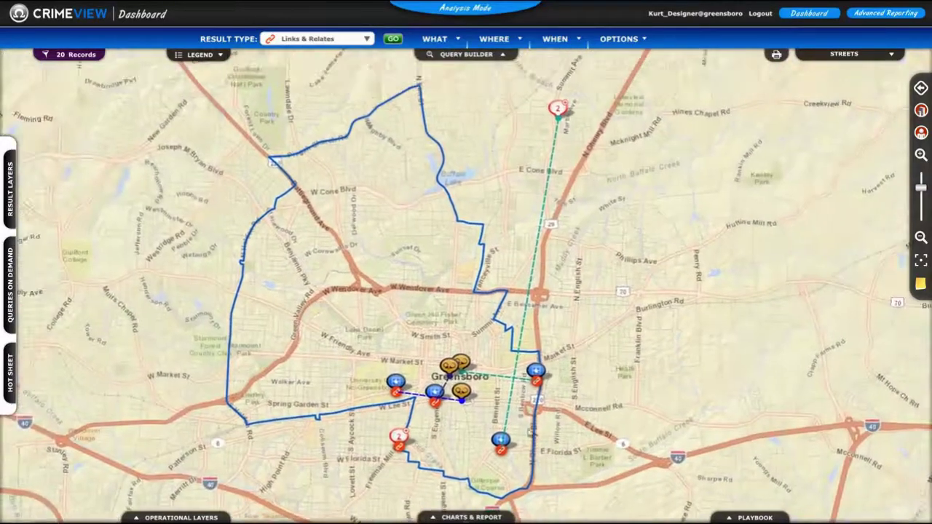
# Inspect the burglary south of downtown, viewing its linked arrest records.
pyautogui.click(499, 441)
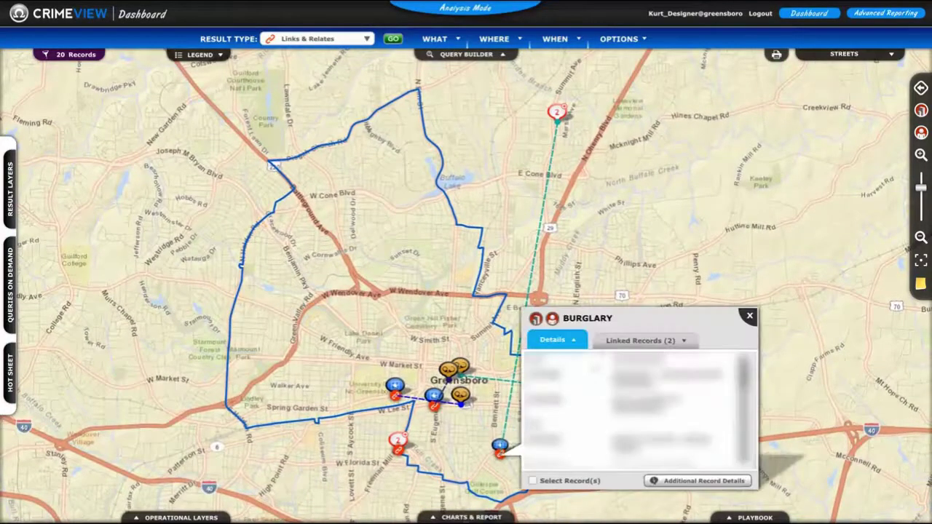
pyautogui.click(625, 343)
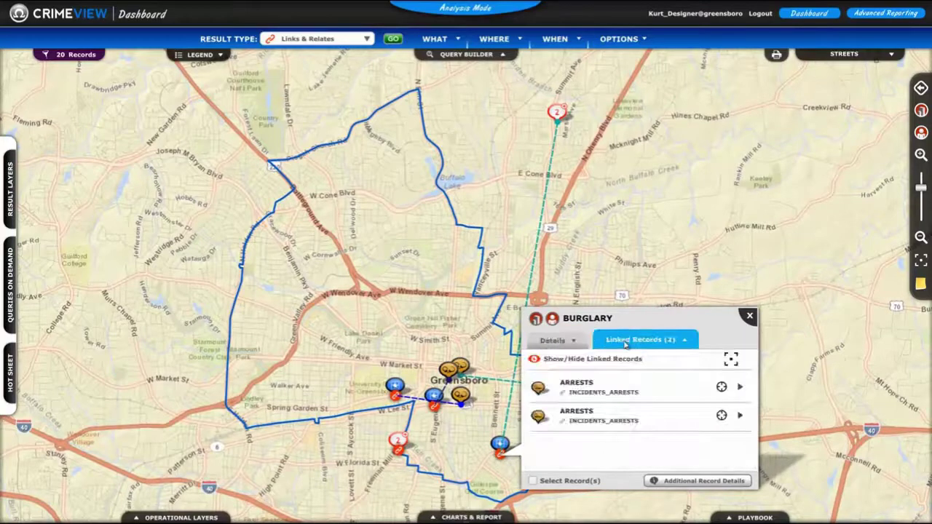
pyautogui.click(740, 388)
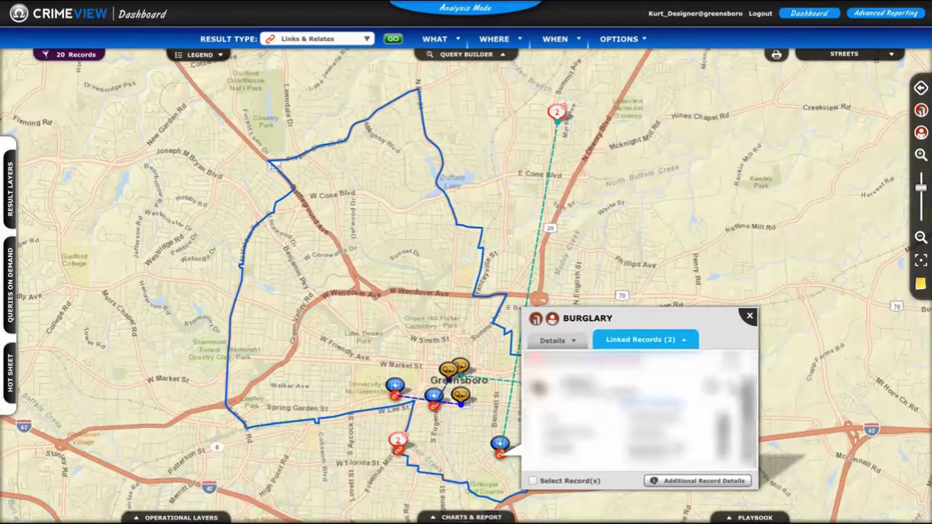
pyautogui.click(749, 316)
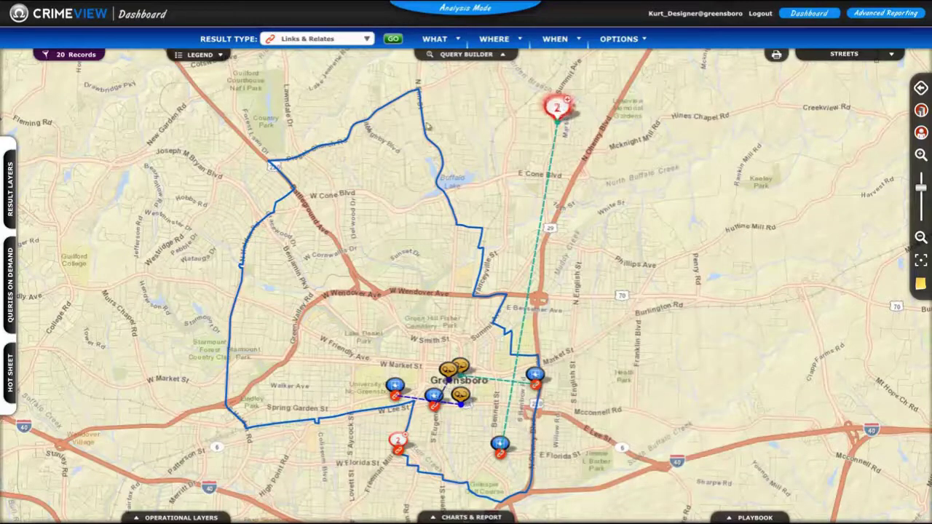
# Turn on the 'Crimes Not Cleared in same Period, 28 Days' result layer and shift the map left.
pyautogui.click(11, 191)
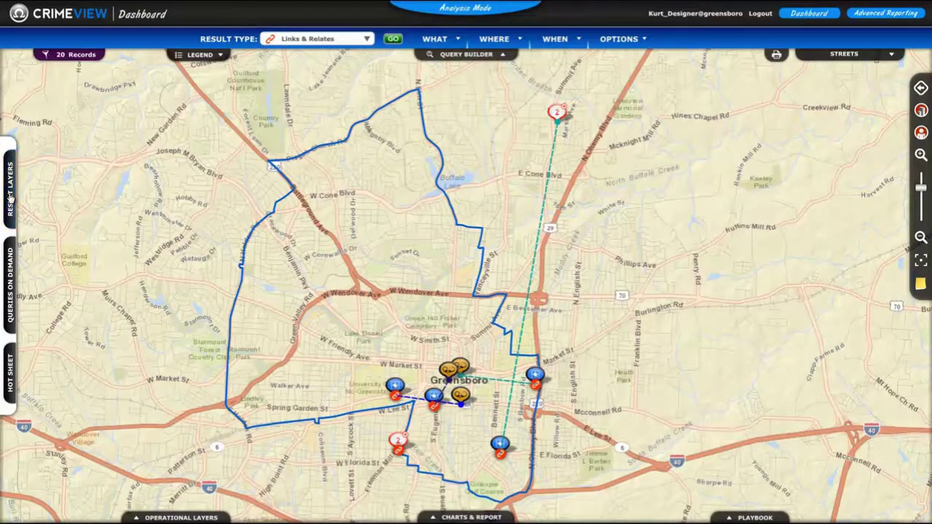
pyautogui.scroll(2, 471, 450)
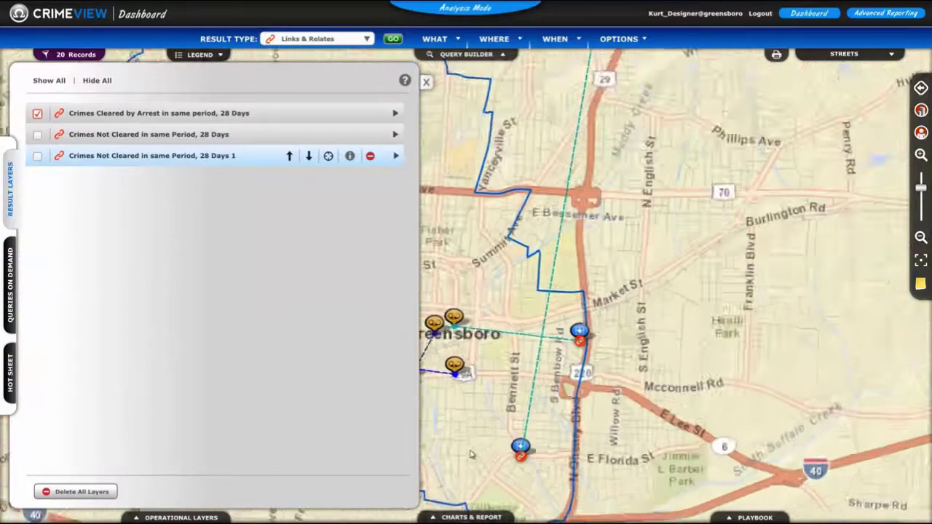
pyautogui.scroll(-1, 505, 258)
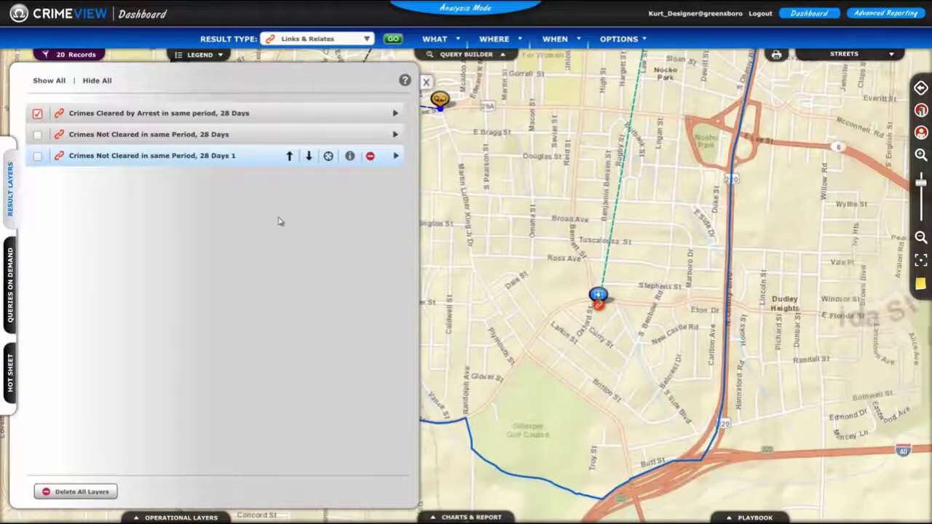
pyautogui.click(36, 136)
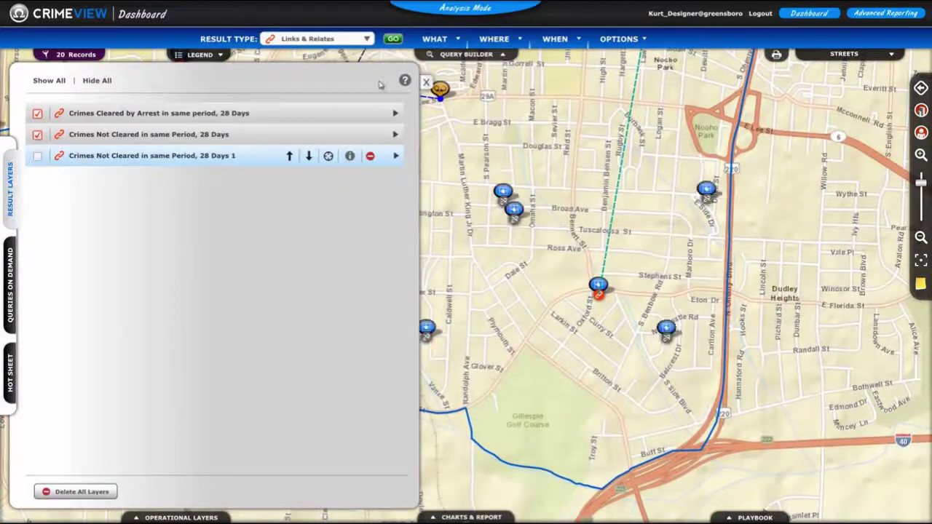
pyautogui.click(426, 82)
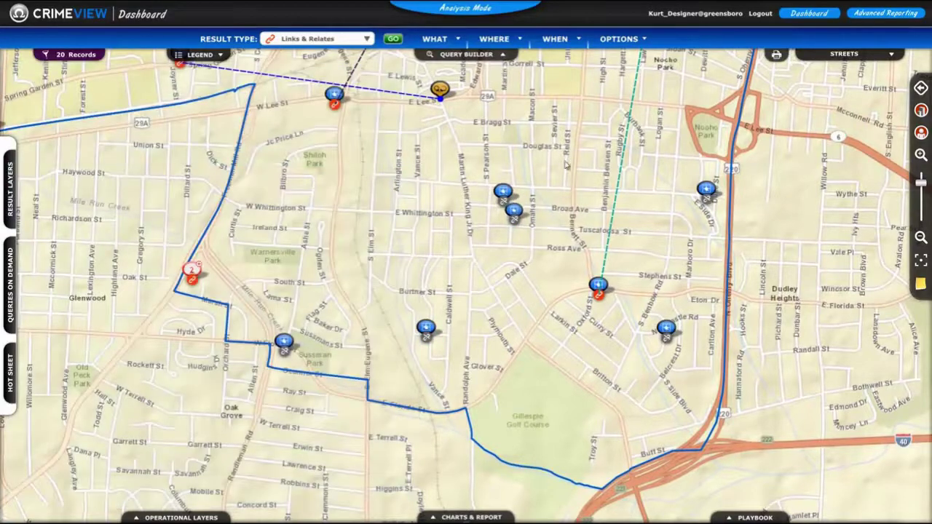
pyautogui.moveTo(650, 394); pyautogui.dragTo(614, 400)
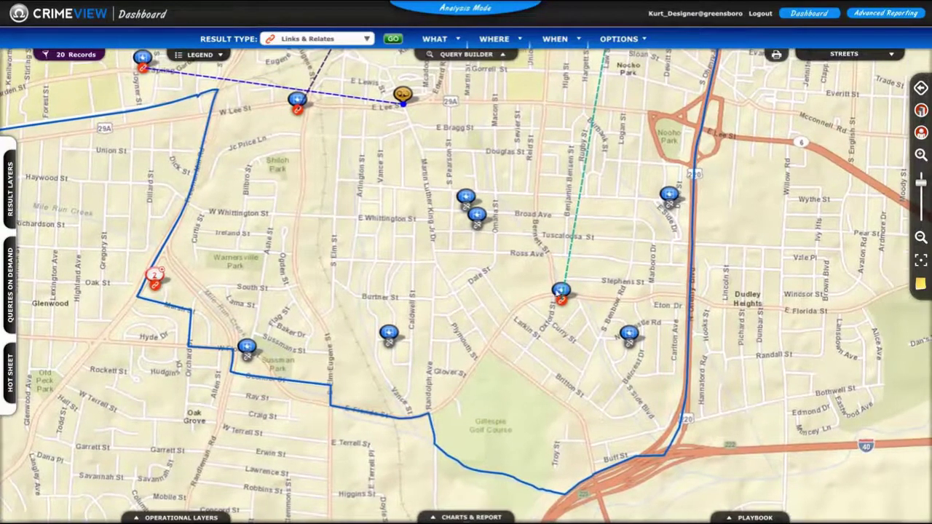
pyautogui.click(560, 288)
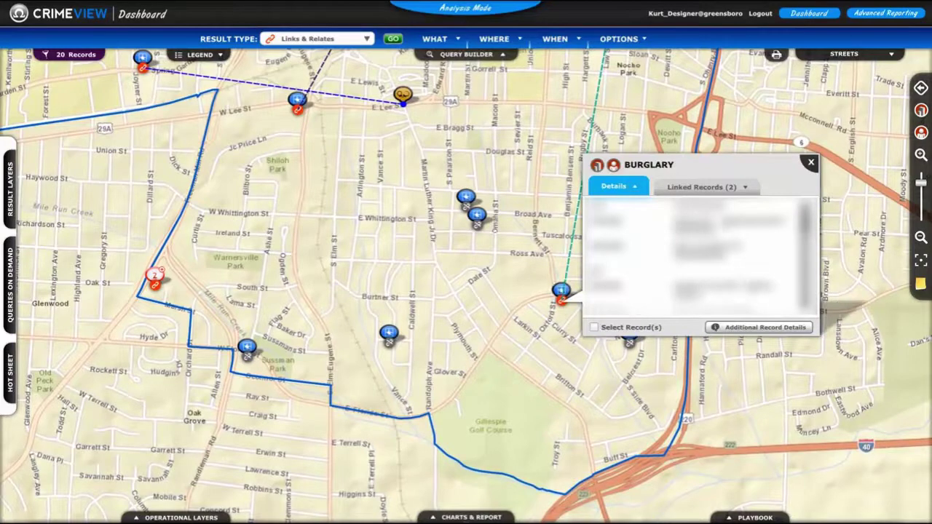
pyautogui.click(811, 163)
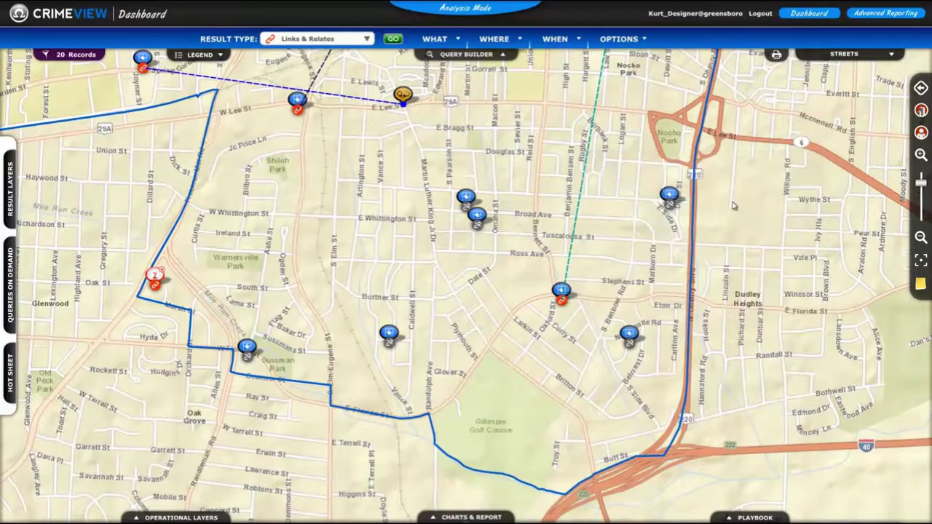
pyautogui.click(670, 195)
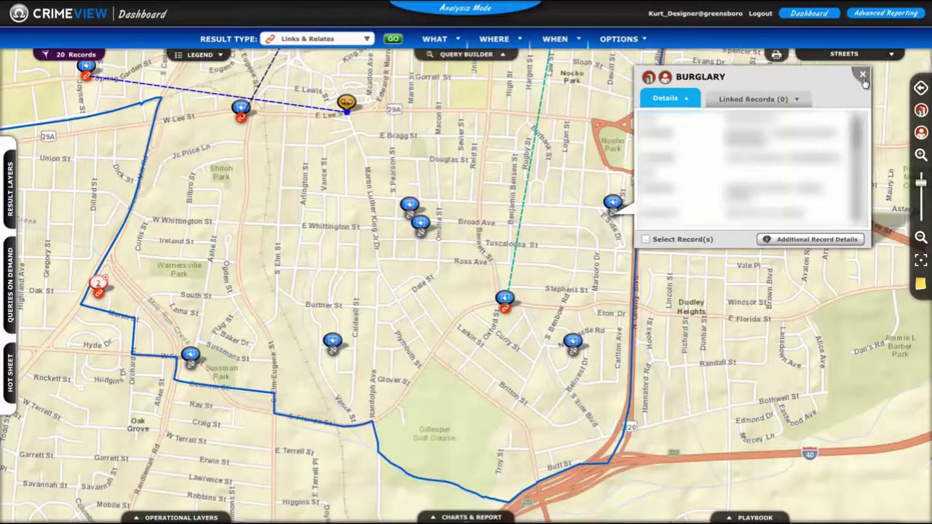
pyautogui.click(862, 74)
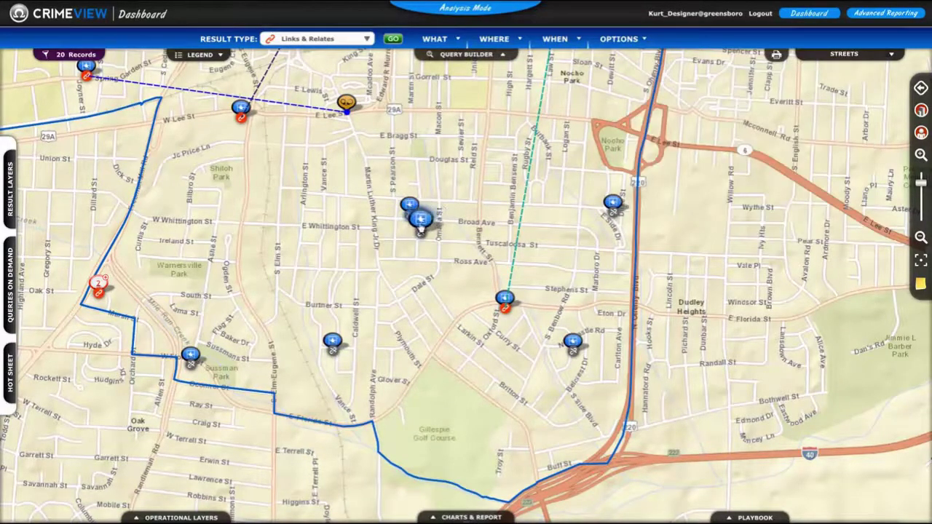
pyautogui.click(421, 223)
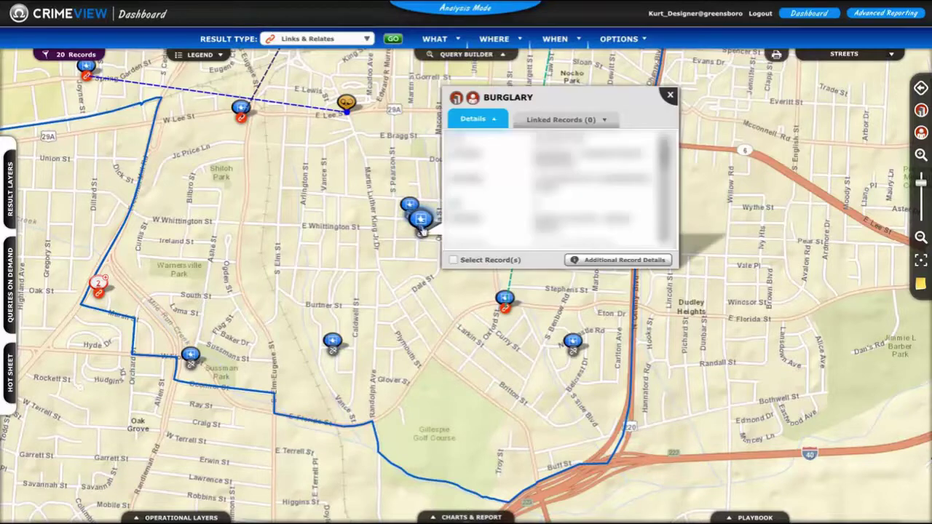
pyautogui.click(670, 96)
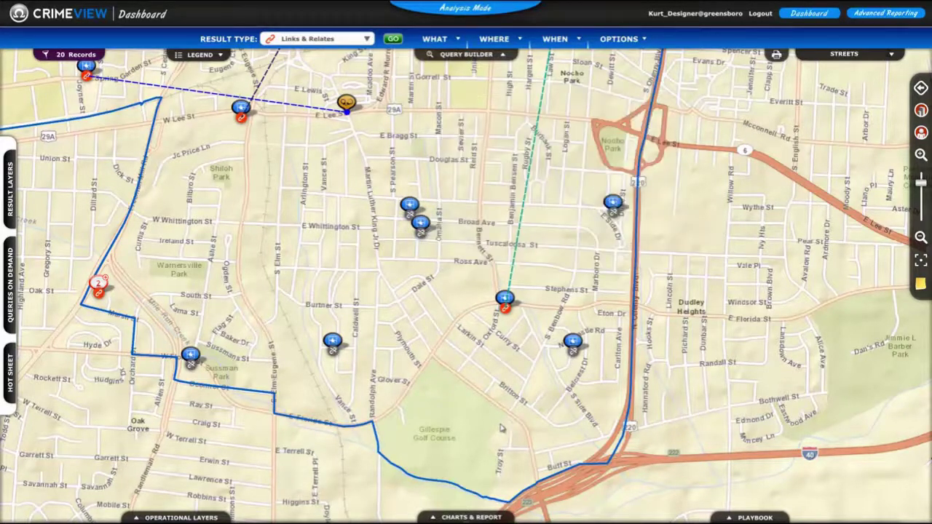
pyautogui.click(456, 517)
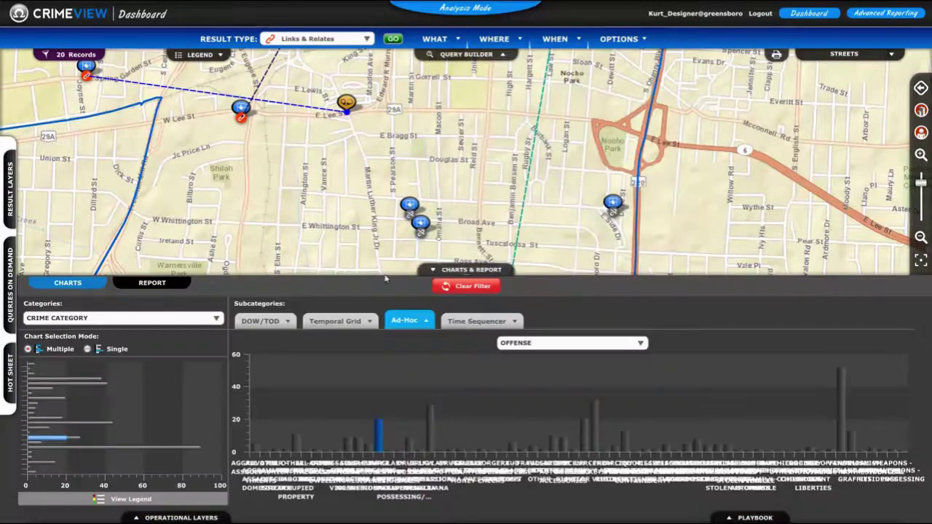
pyautogui.click(141, 284)
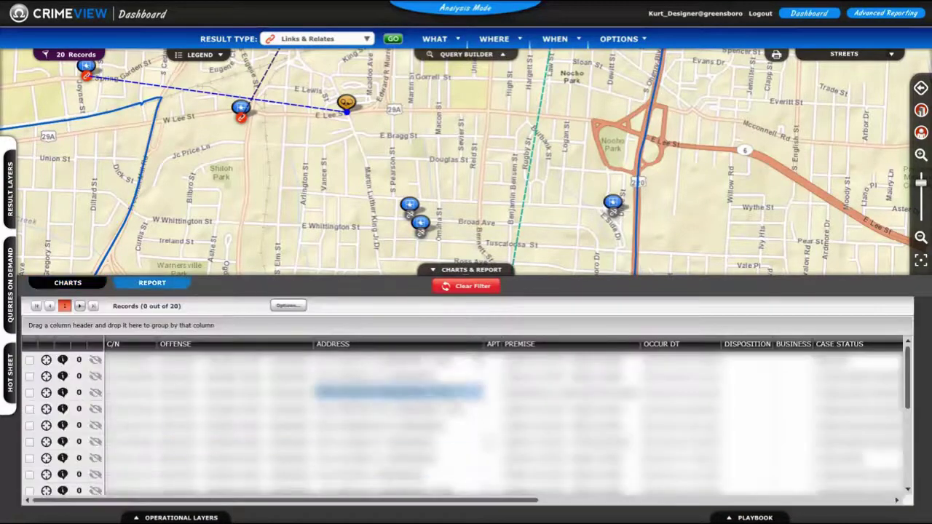
pyautogui.click(461, 271)
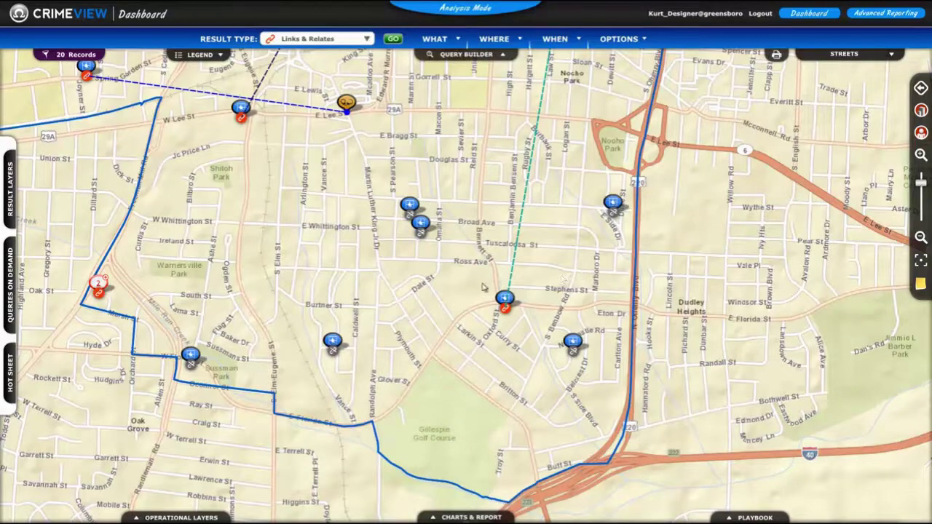
# Zoom out, enable the third uncleared-crimes heat map layer and hide the second layer's markers.
pyautogui.scroll(-2, 474, 294)
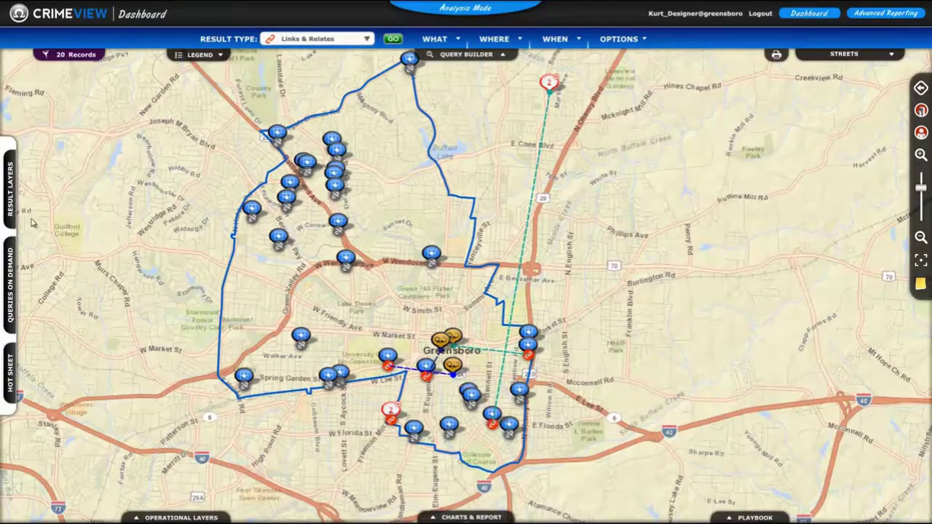
pyautogui.click(11, 206)
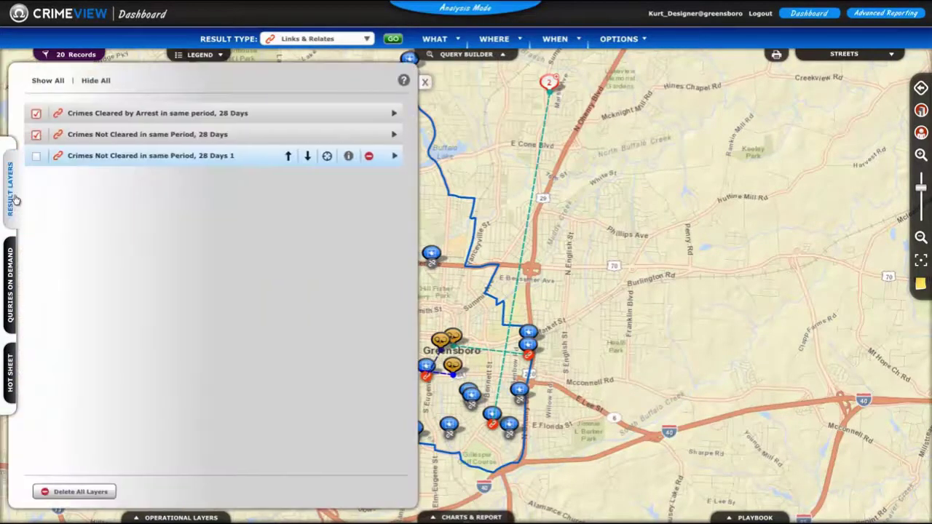
pyautogui.click(37, 157)
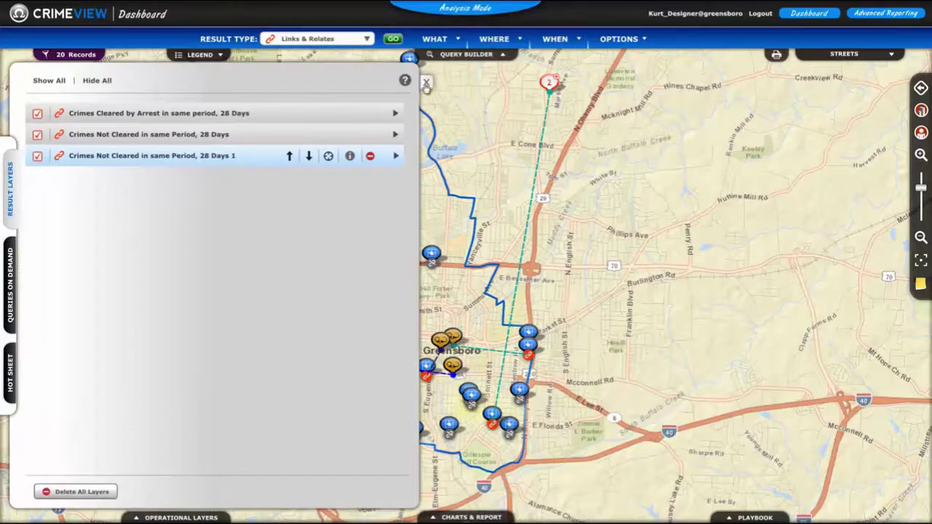
pyautogui.click(35, 137)
pyautogui.click(426, 83)
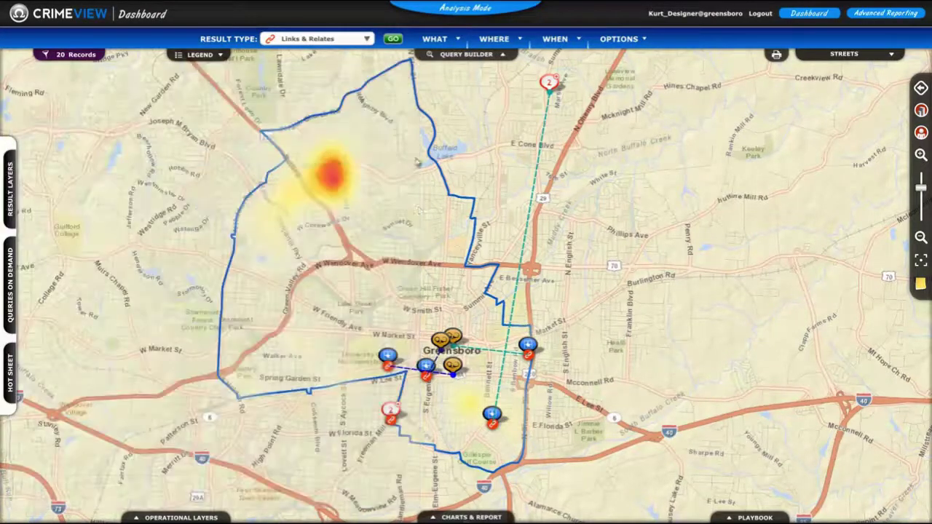